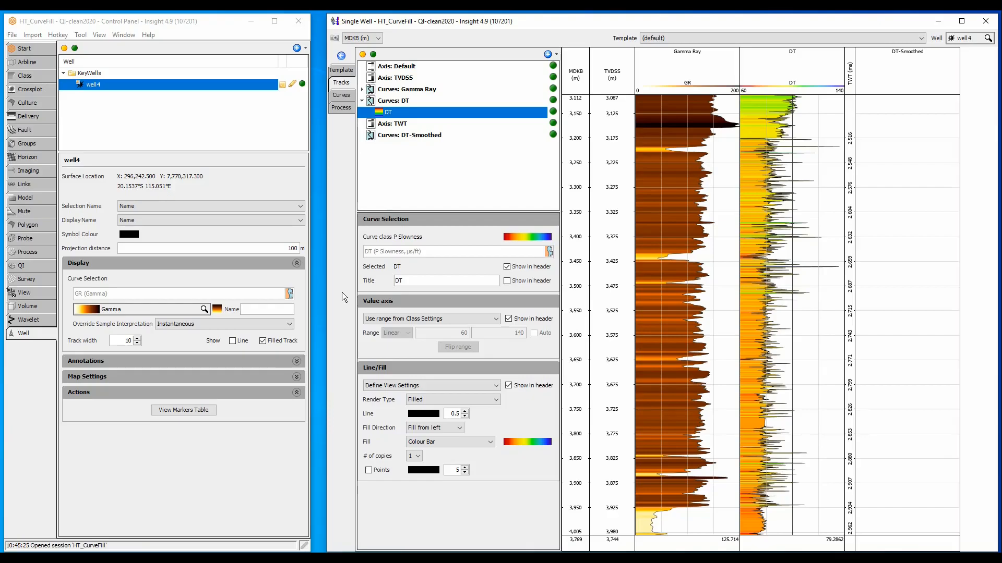
Step: Create a new Curve Filter process named DTSm for well4
left_click(339, 108)
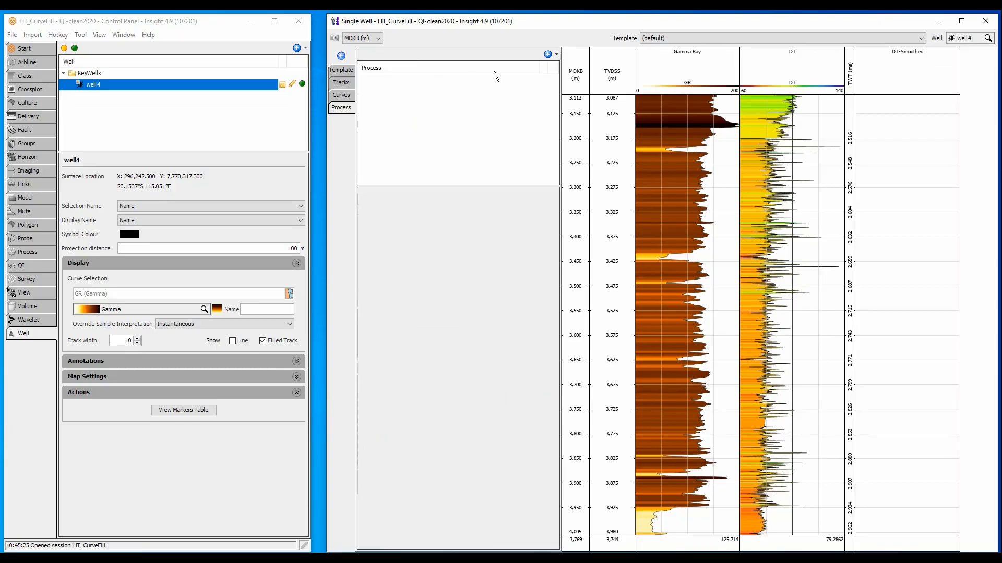
left_click(547, 55)
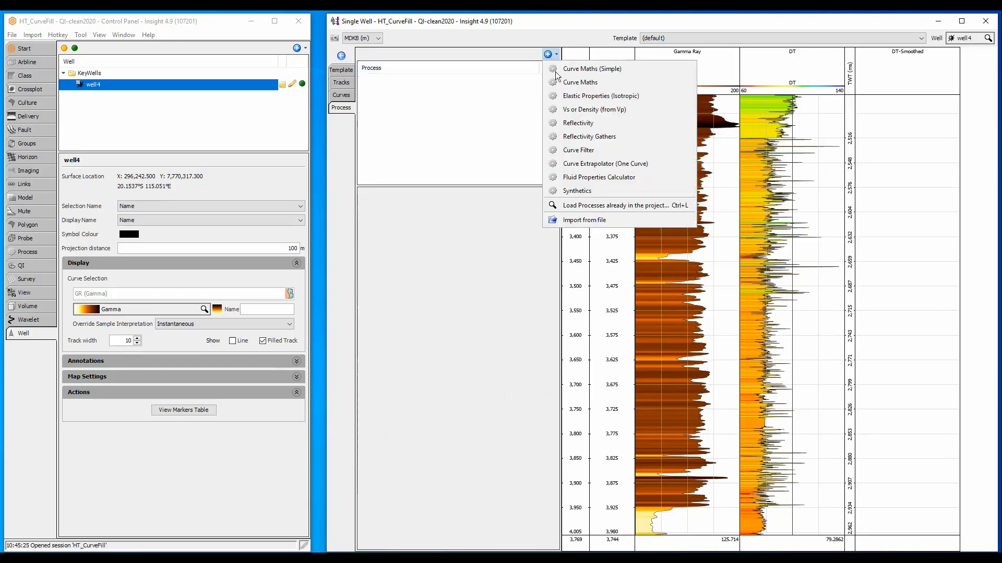
left_click(605, 151)
type("DTSm")
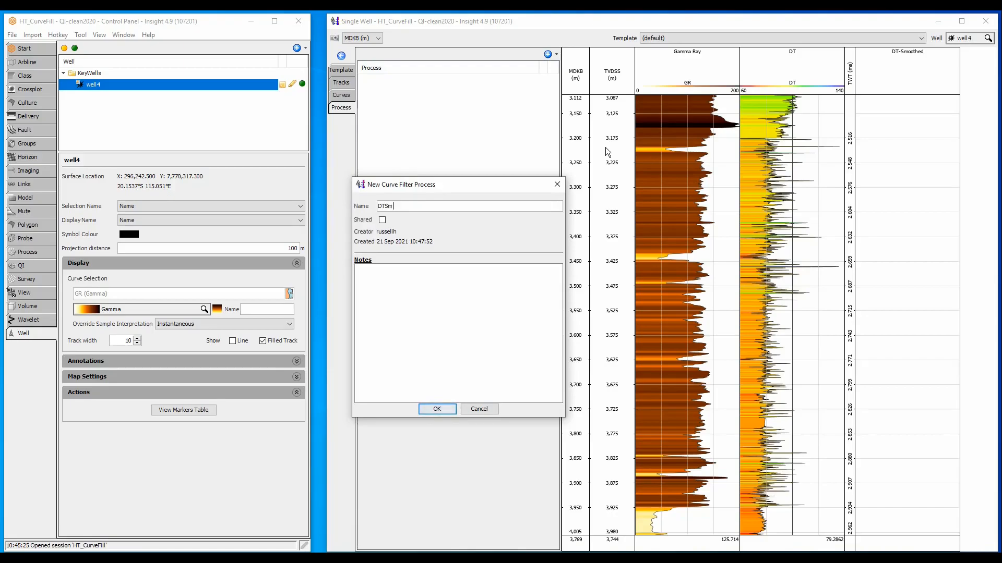
left_click(433, 408)
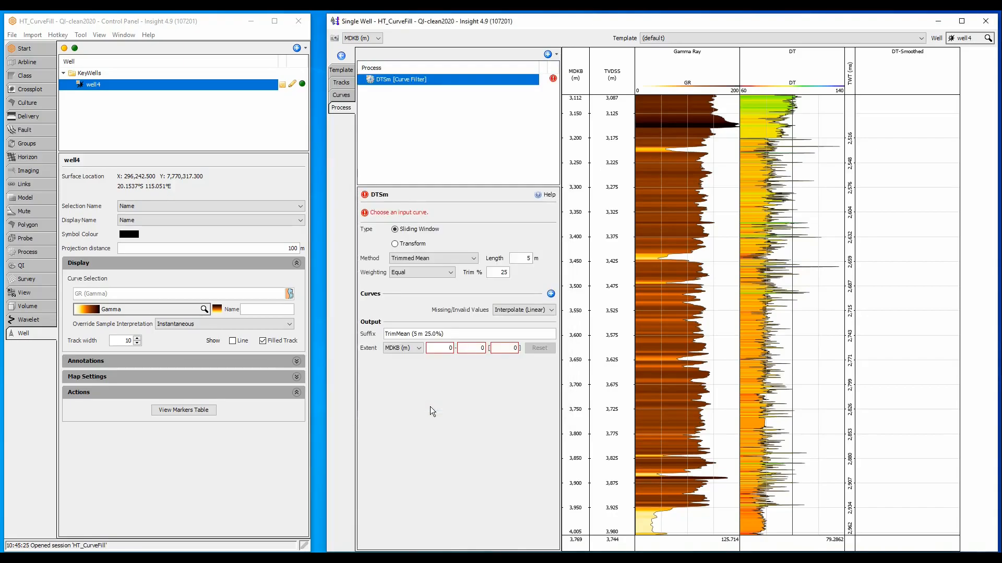
Step: Set the DTSm output suffix to Smooth and add the DT (P Slowness) curve as its input
triple_click(458, 336)
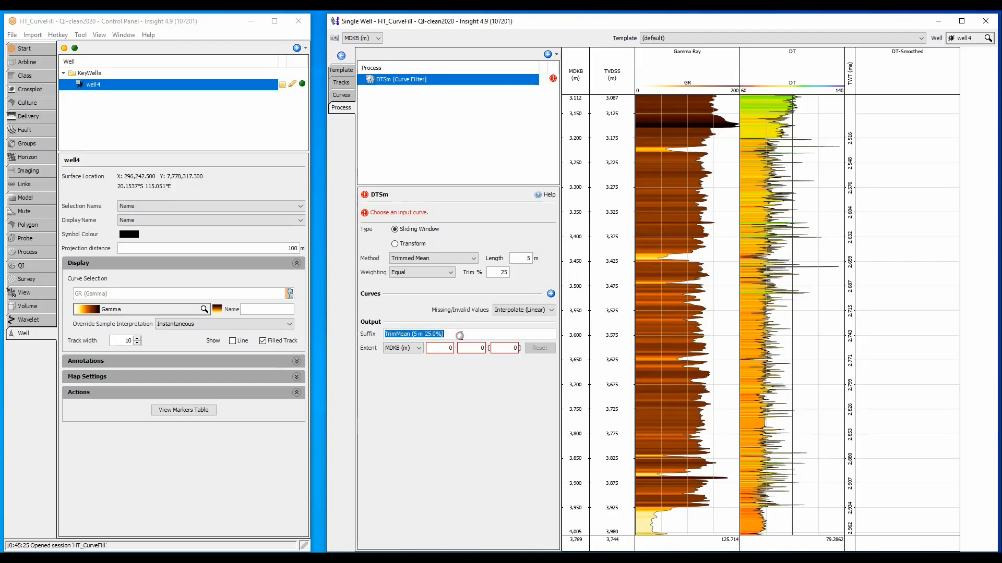
type("Smooth")
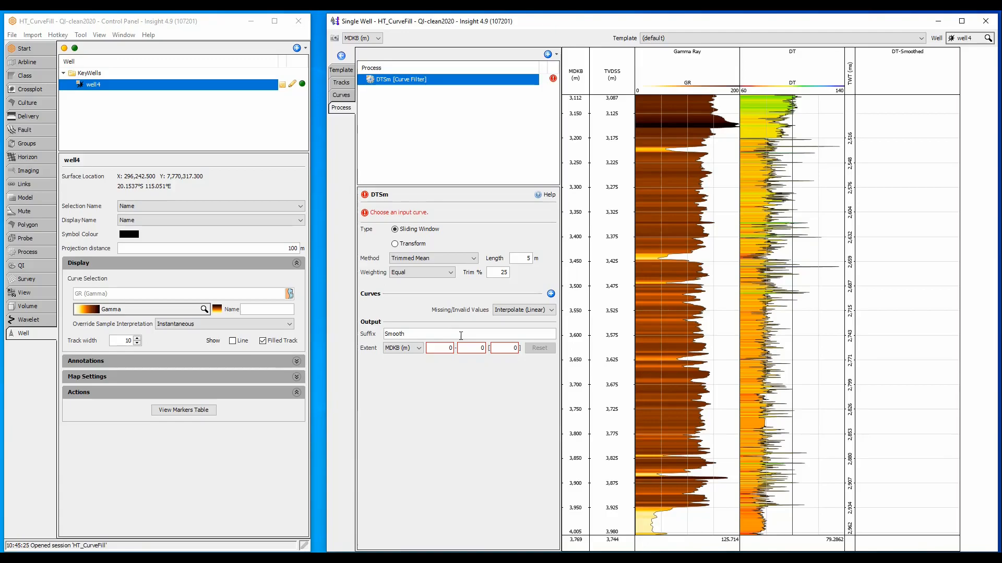
left_click(550, 294)
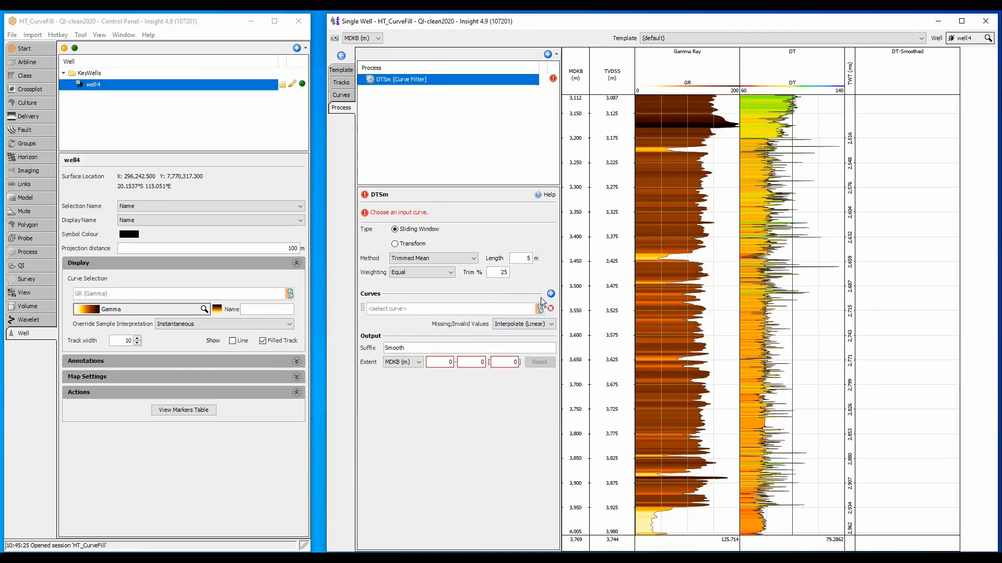
left_click(540, 309)
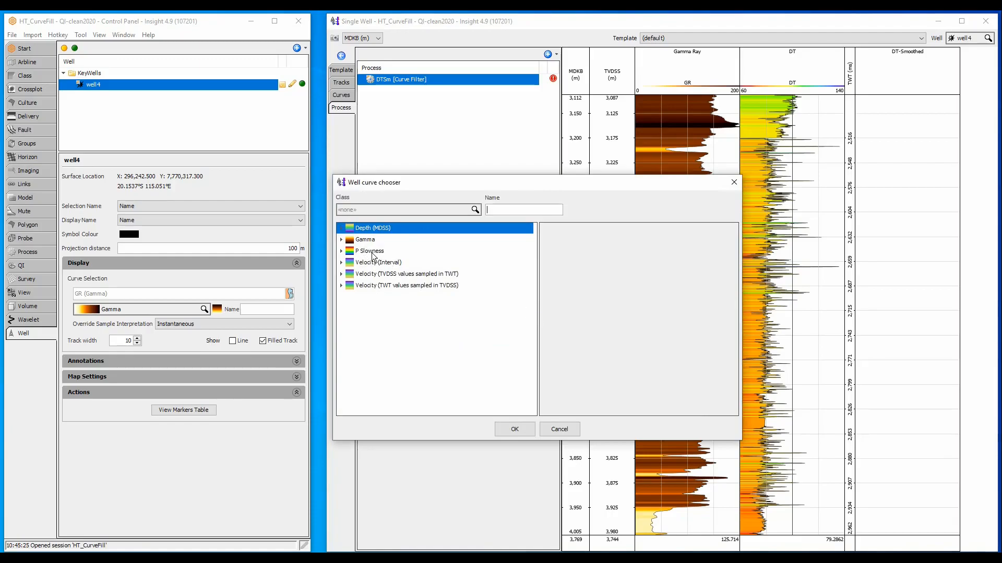
left_click(370, 251)
left_click(499, 429)
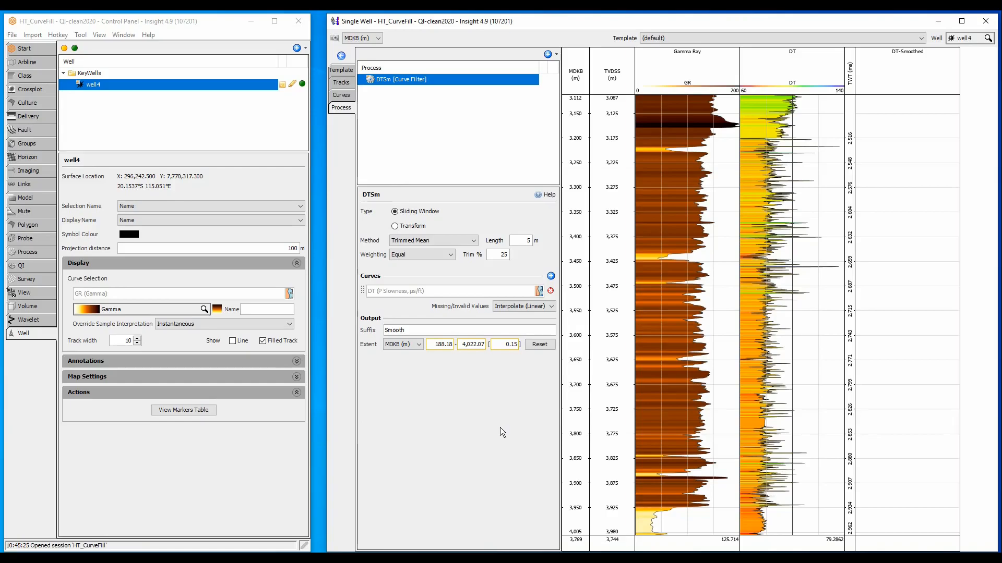
Step: Add the calculated P Slowness-DT-Smooth curve to both the DT-Smoothed track and the DT track
left_click(344, 96)
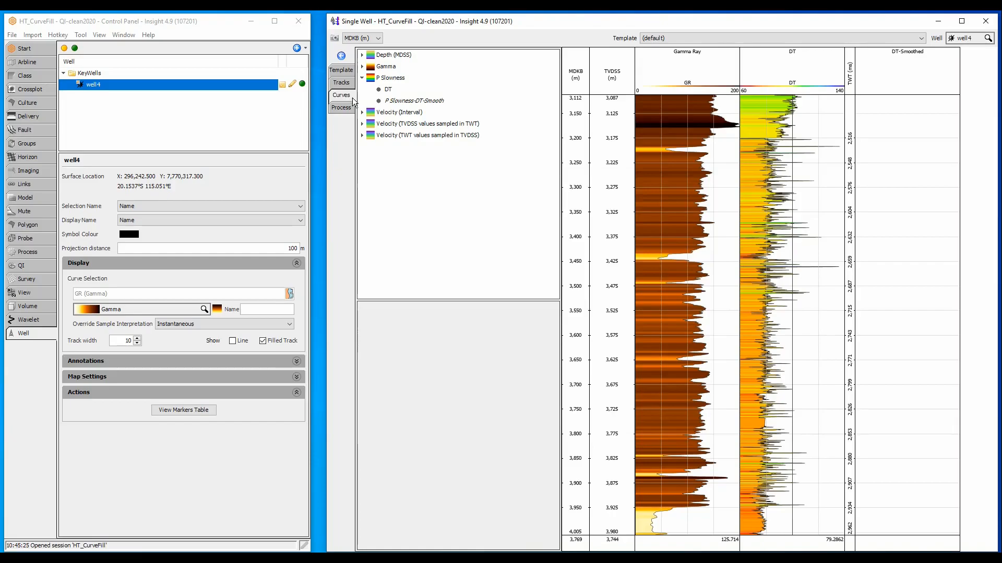
left_click_drag(402, 102, 891, 211)
left_click_drag(467, 101, 804, 237)
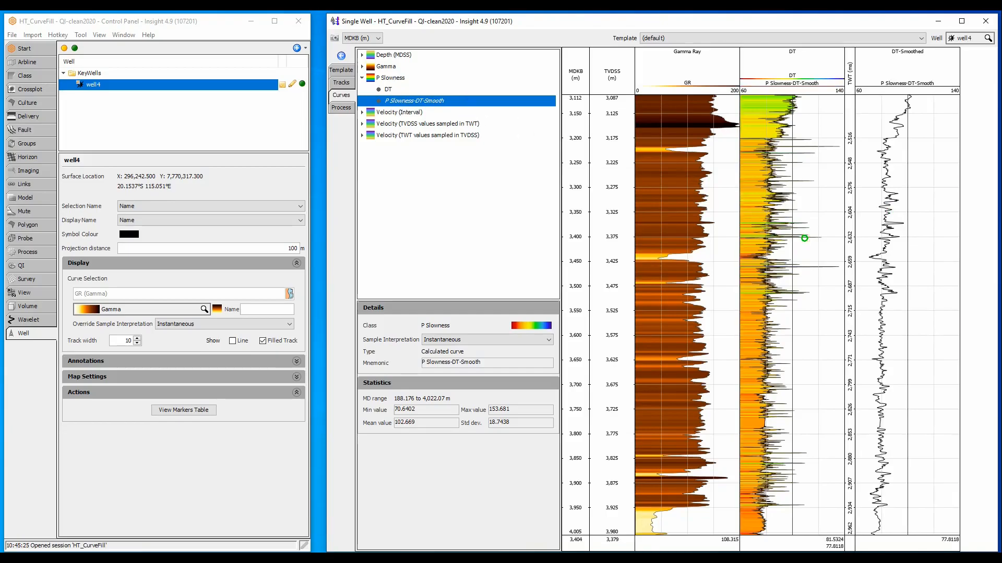
Step: Make the P Slowness-DT-Smooth line in the DT track pink with a line width of 2
left_click(348, 83)
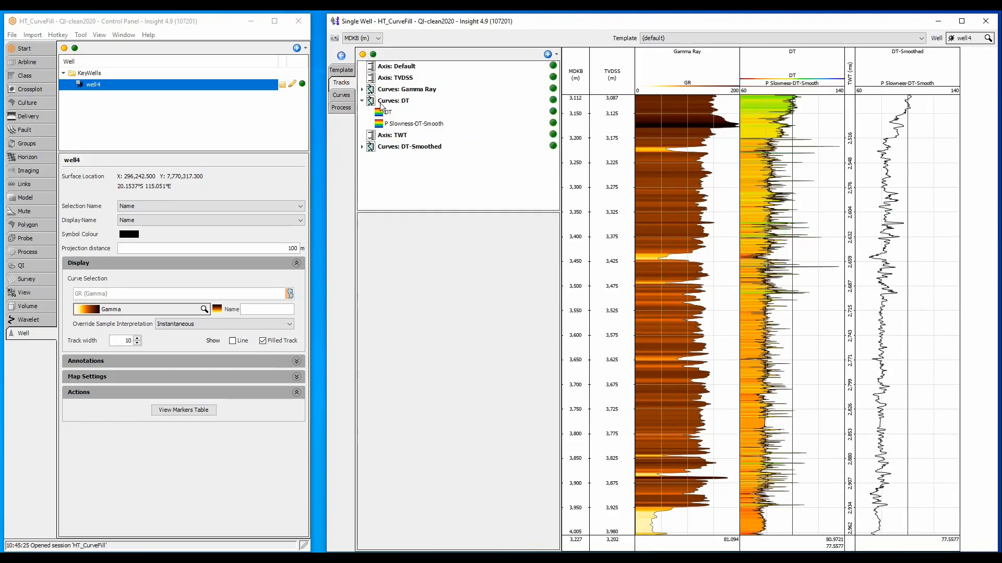
left_click(410, 125)
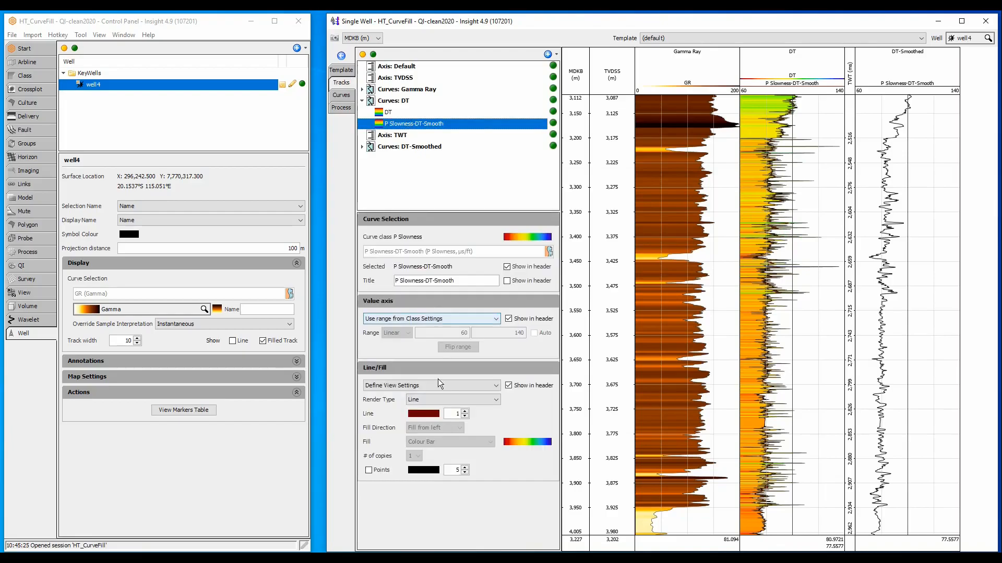
left_click(427, 412)
left_click(474, 454)
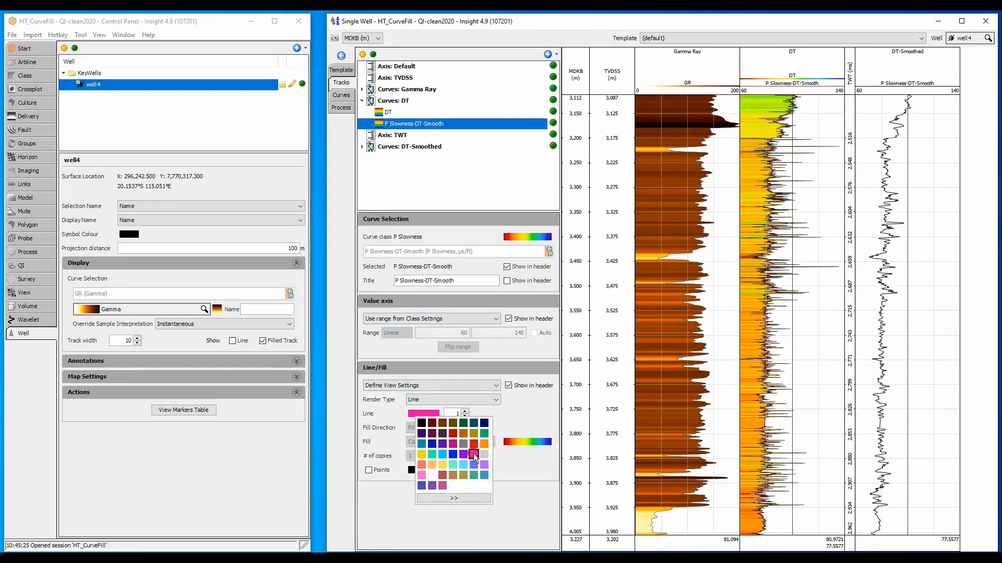
left_click(514, 431)
left_click(465, 411)
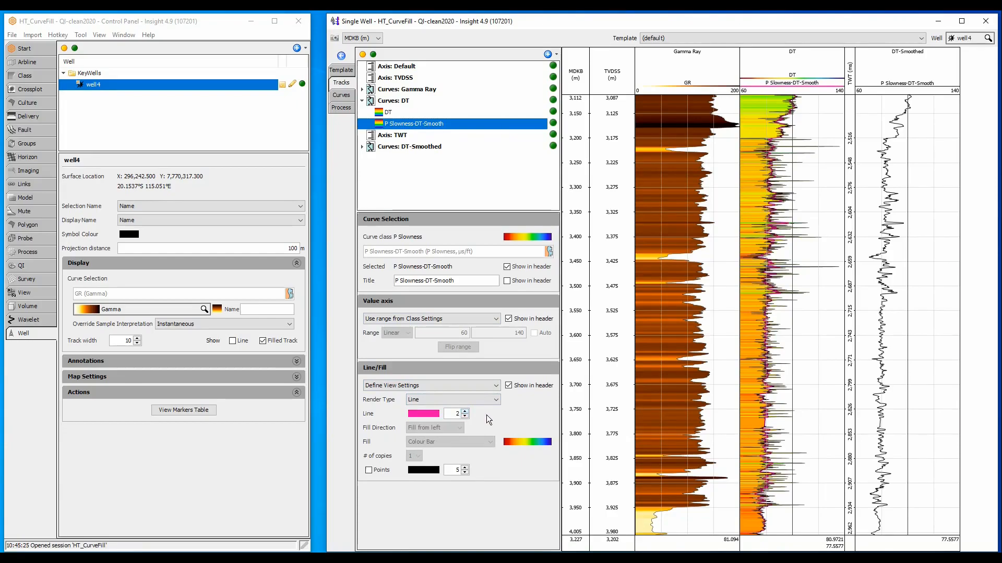
Step: Change the DTSm filter type to Transform with the Low Pass method and reset its output extent
left_click(337, 108)
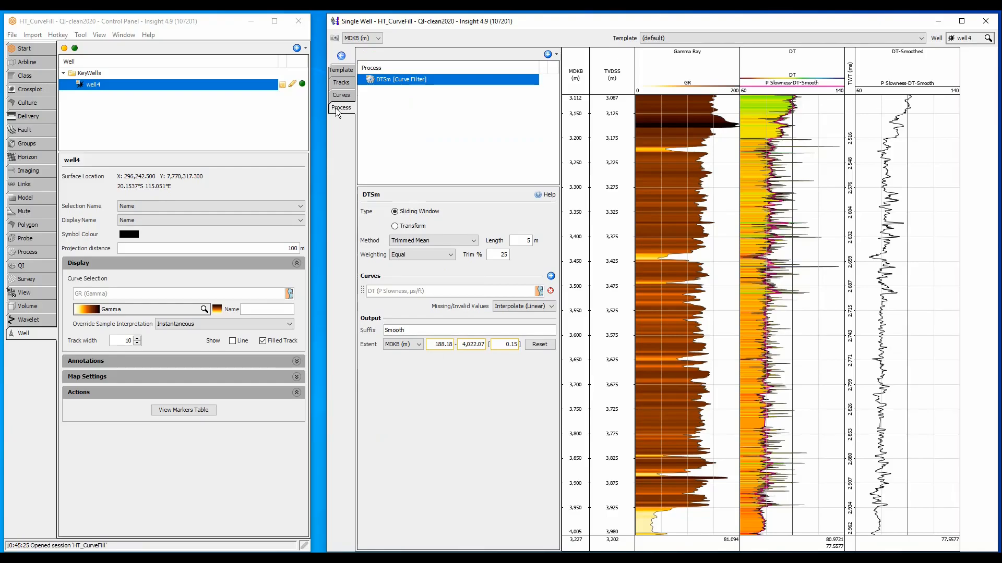
left_click(395, 225)
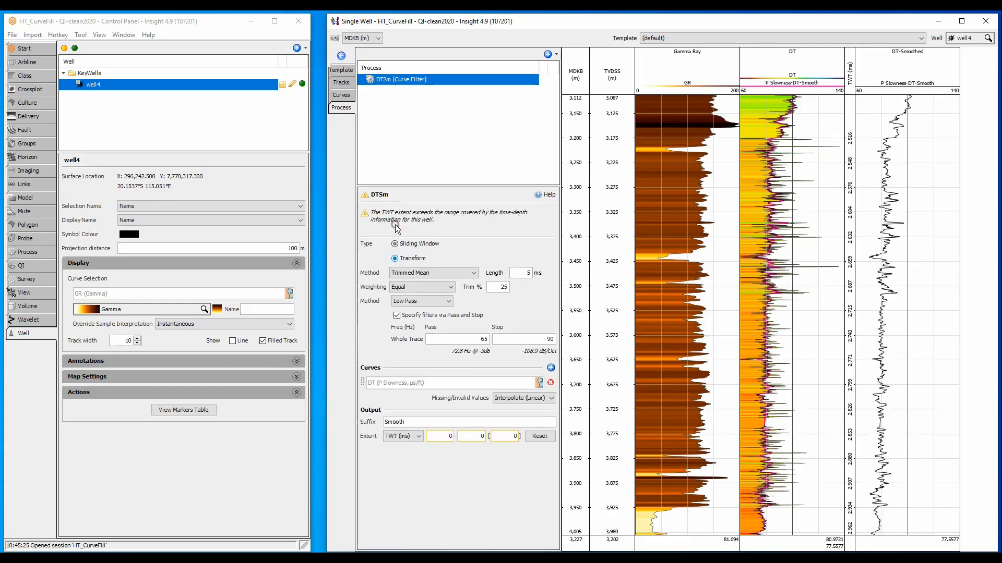
left_click(446, 270)
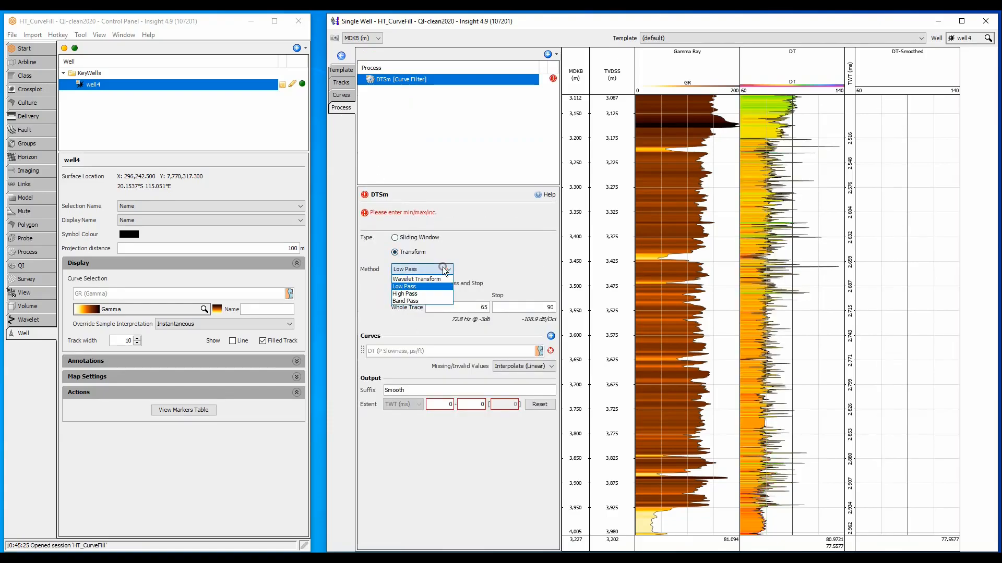
left_click(446, 286)
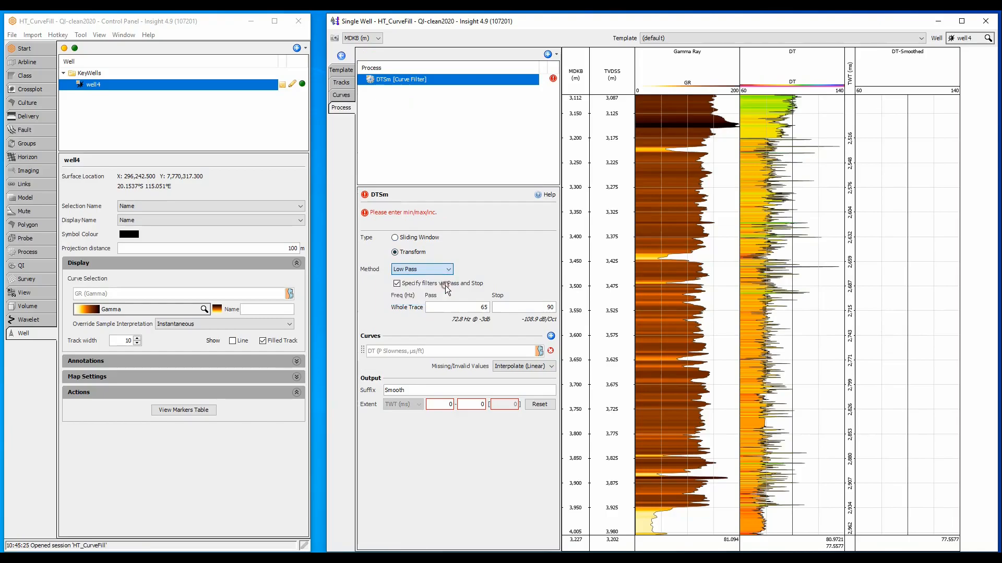
left_click(537, 404)
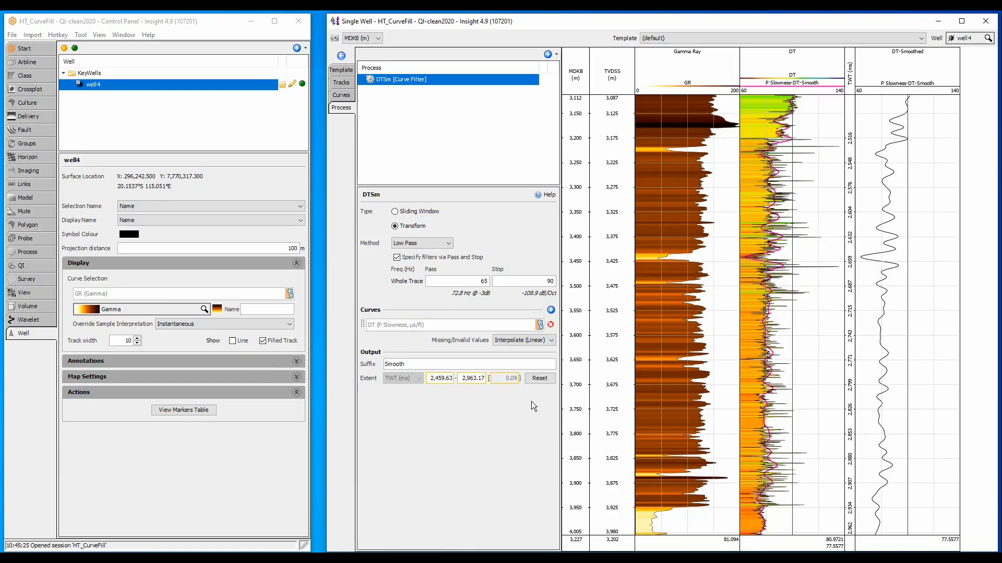
Step: Switch the DTSm filter back to Sliding Window, try the Average and Median methods, and choose Trimmed Mean
left_click(411, 212)
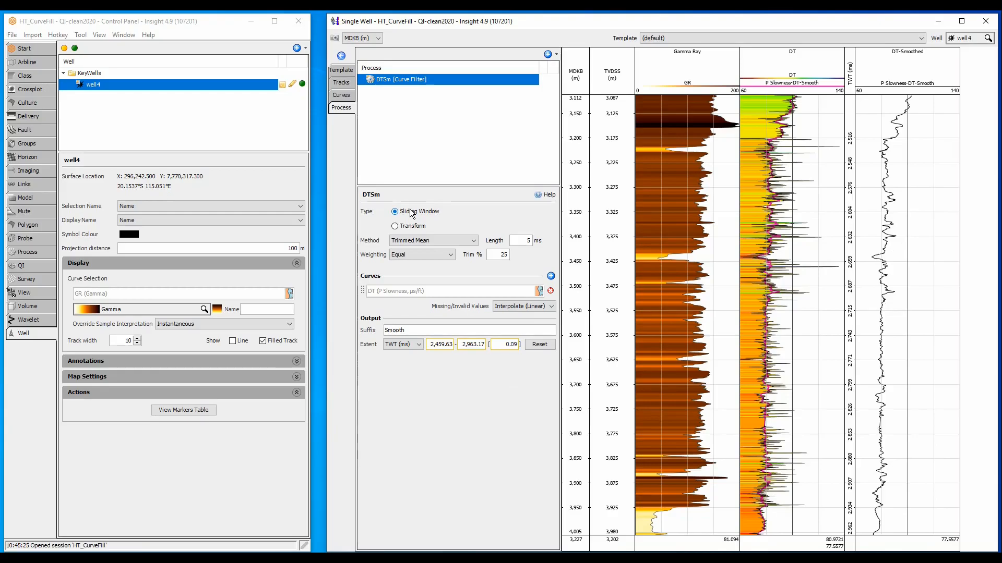
left_click(444, 238)
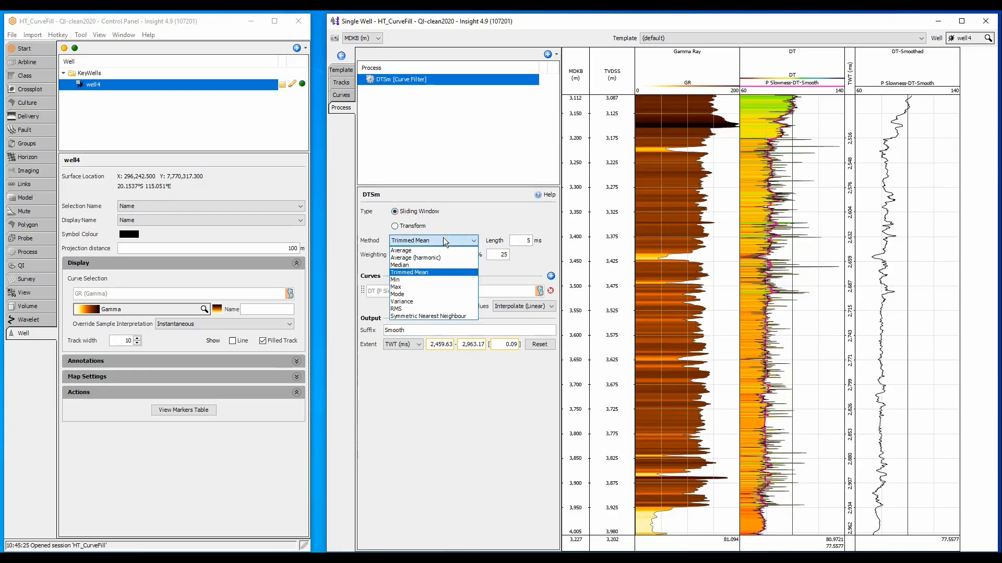
left_click(439, 248)
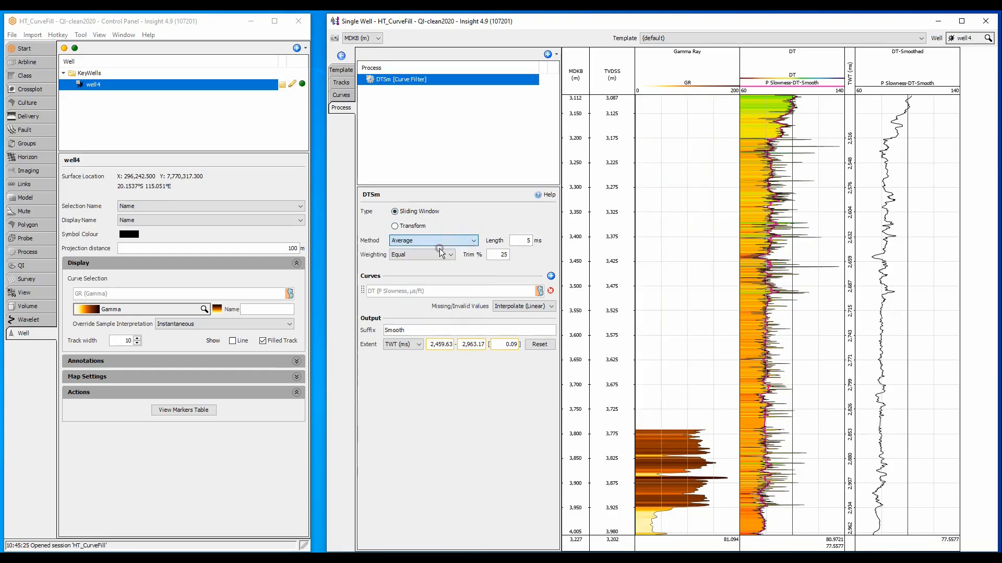
left_click(441, 240)
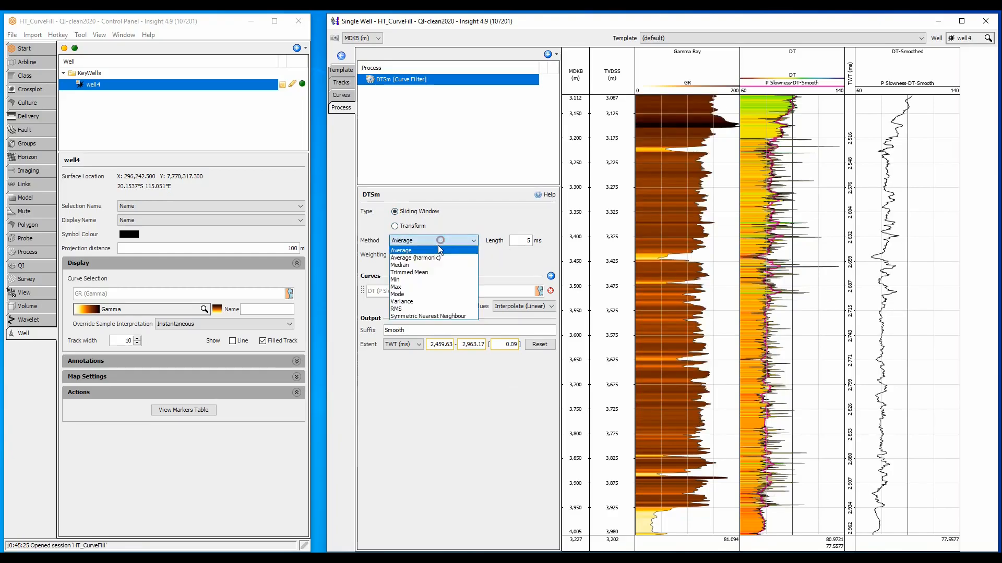
left_click(430, 265)
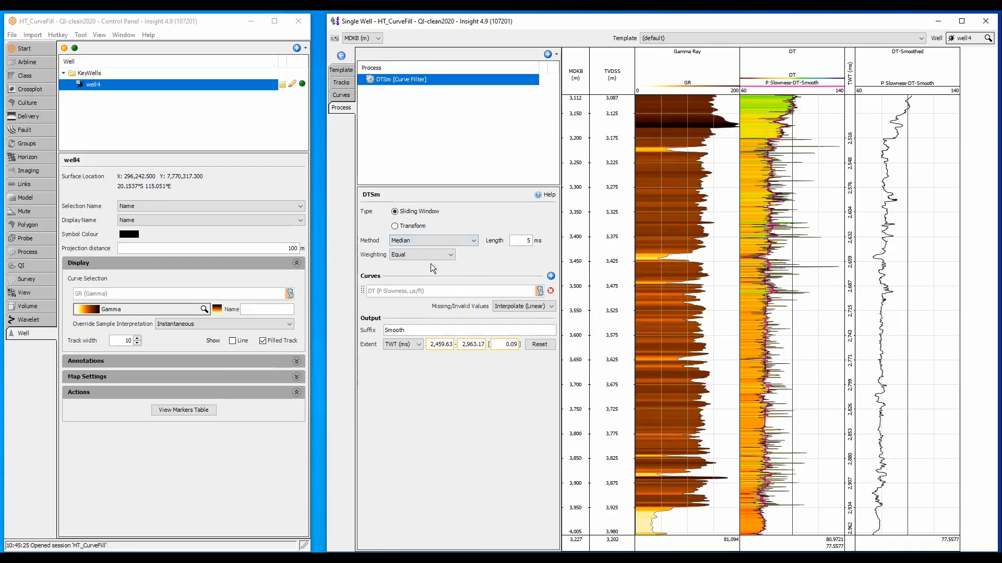
left_click(427, 241)
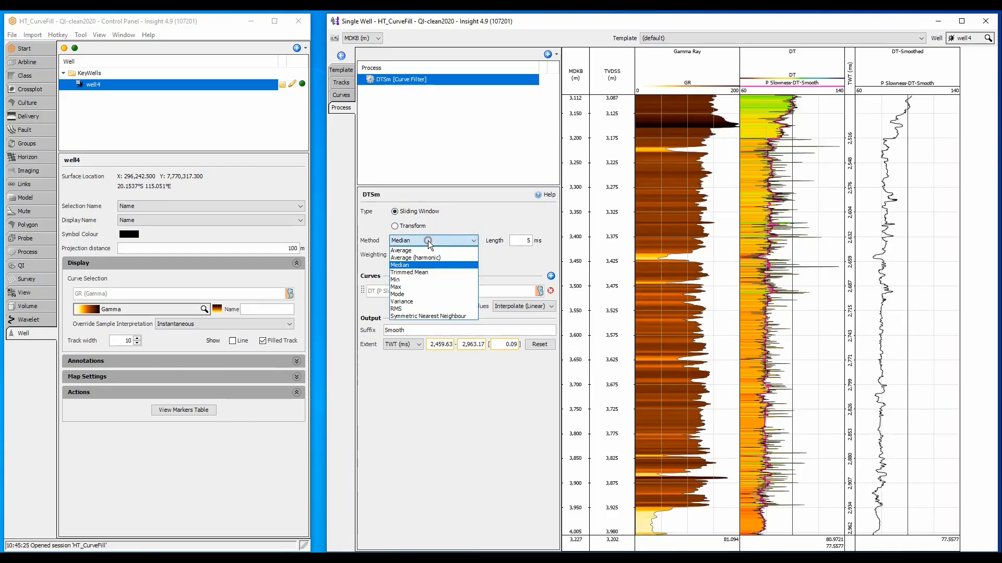
left_click(422, 271)
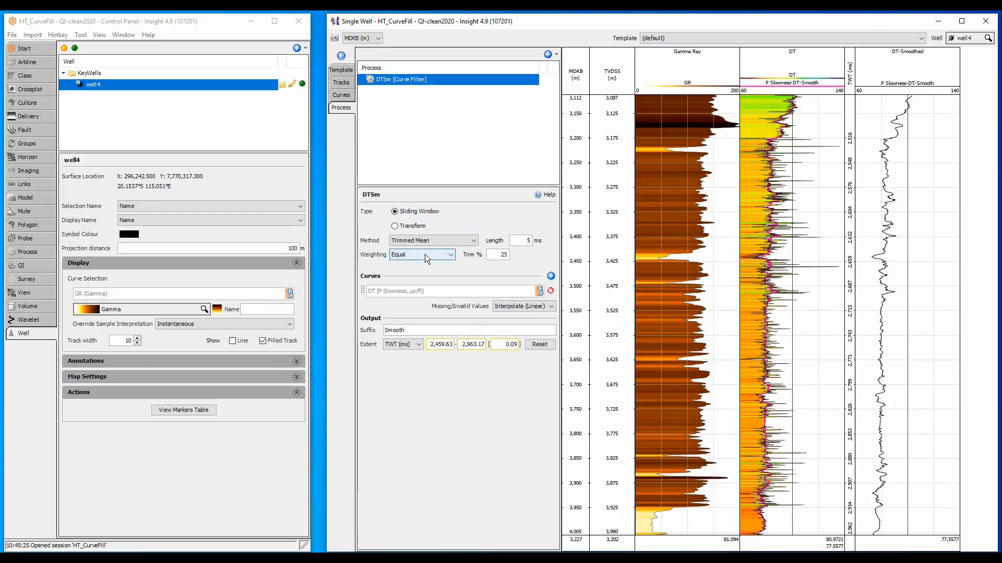
Step: Try Linear weighting for the trimmed mean filter and set the weighting to Gaussian
left_click(424, 254)
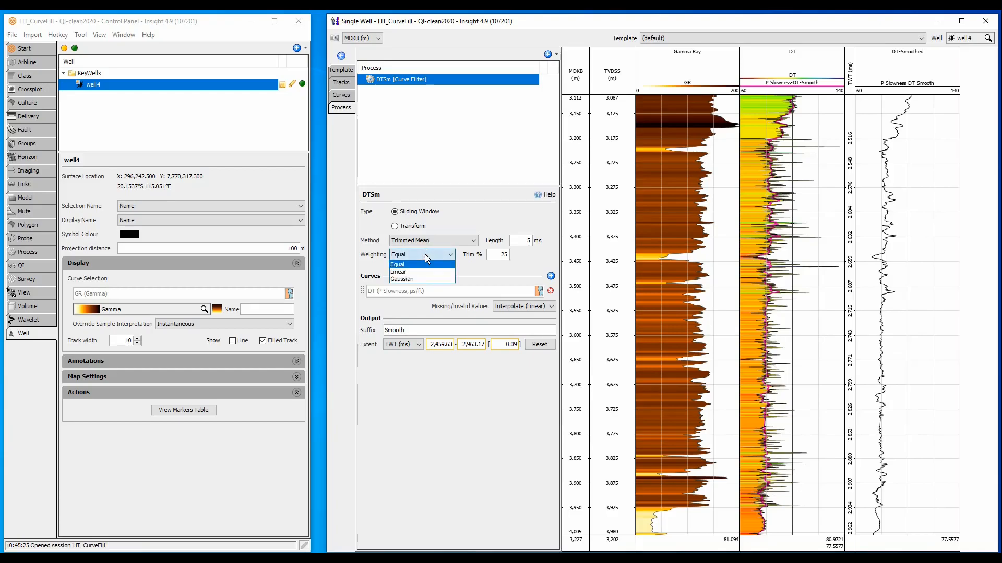
left_click(420, 272)
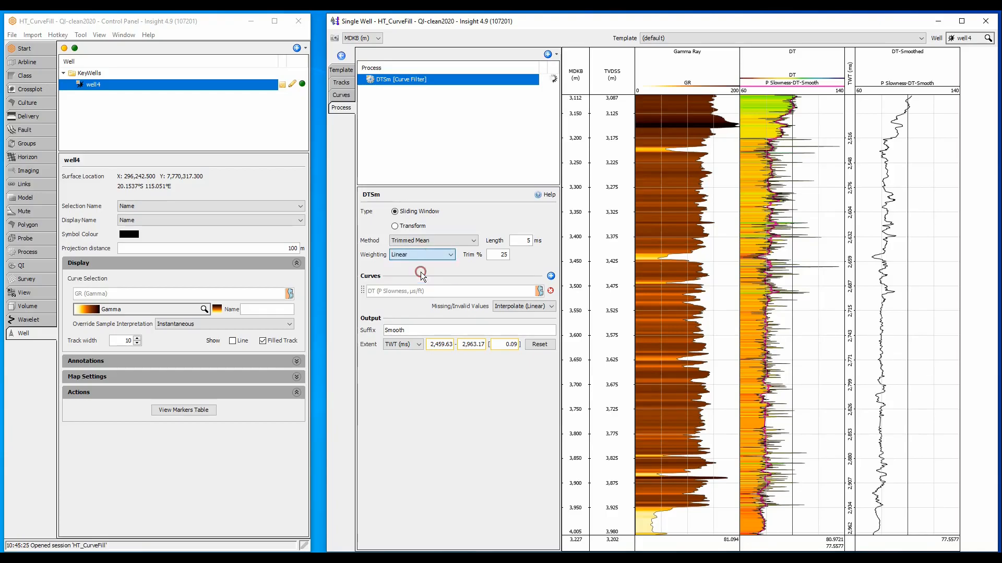
left_click(424, 254)
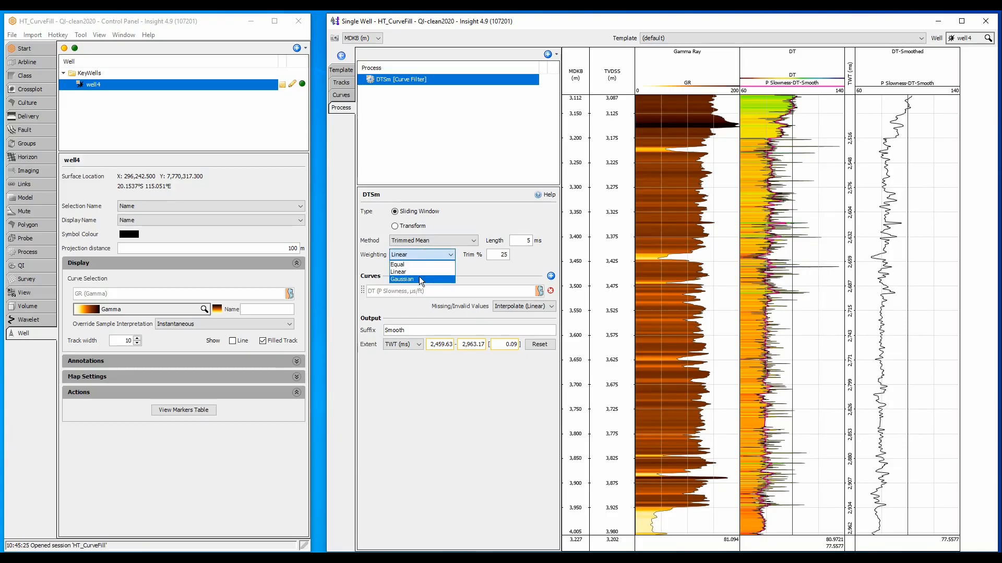
left_click(418, 277)
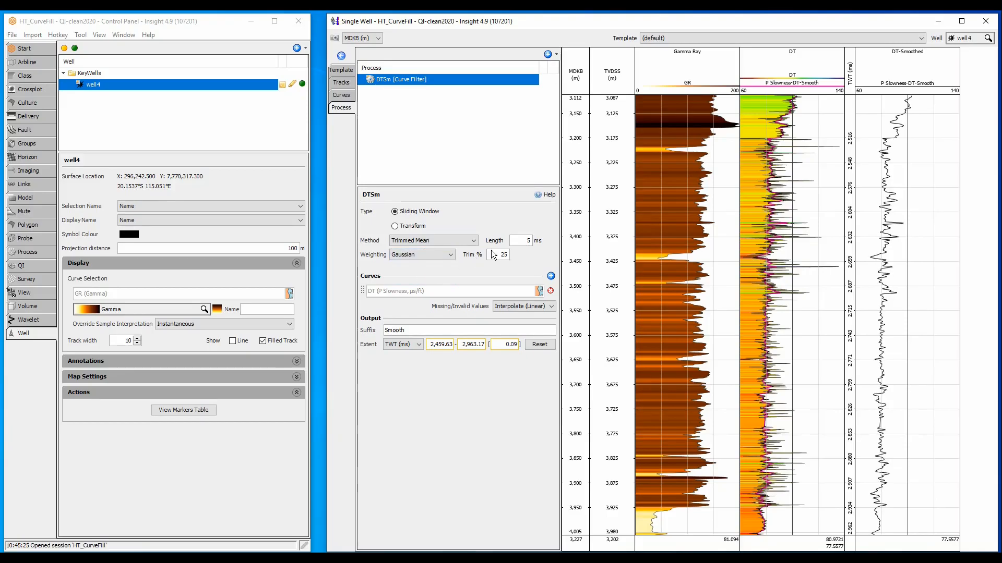
Step: Try sliding window lengths of 25 ms and 15 ms, and set the length back to 5 ms
double_click(519, 243)
type("25")
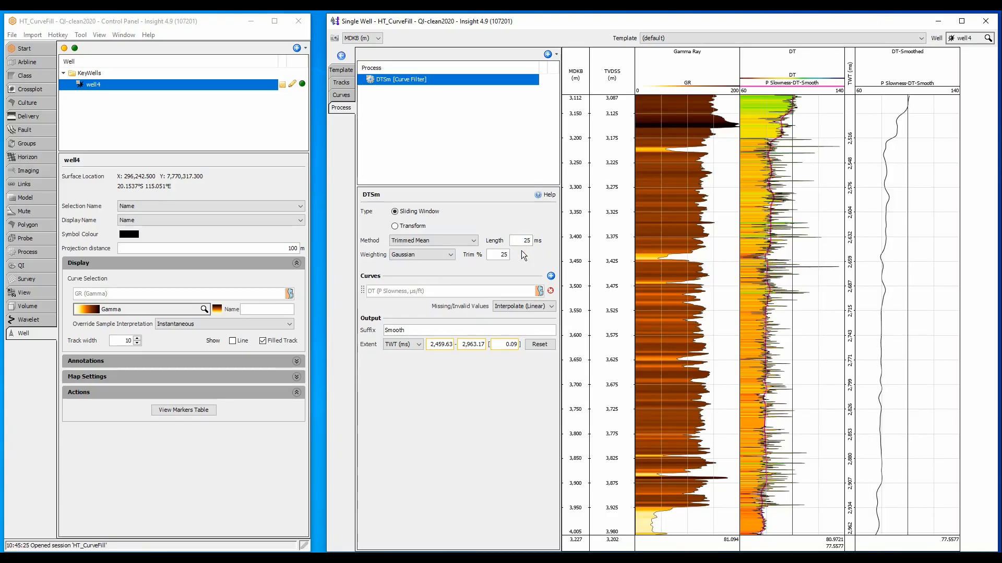
double_click(518, 241)
type("15")
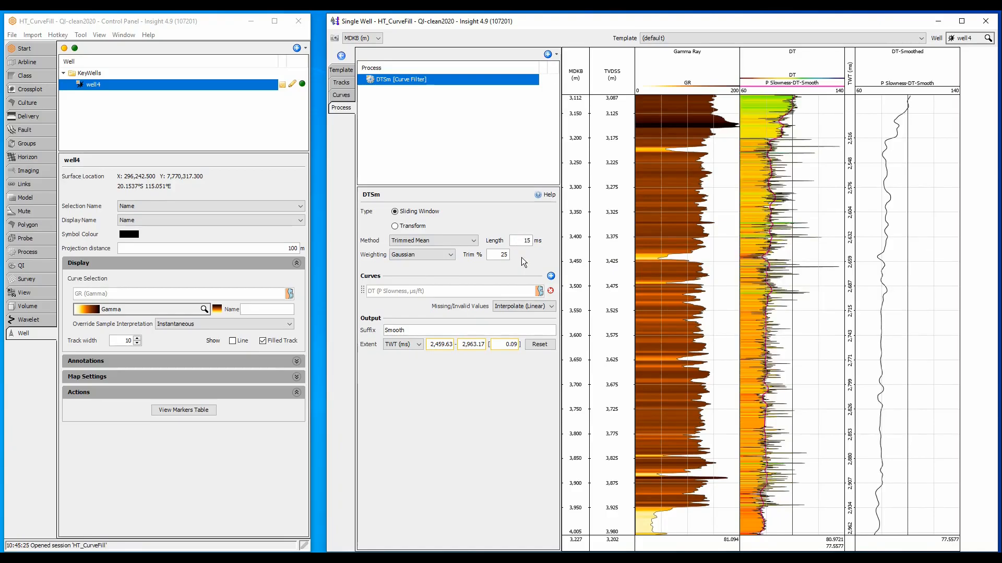
double_click(522, 242)
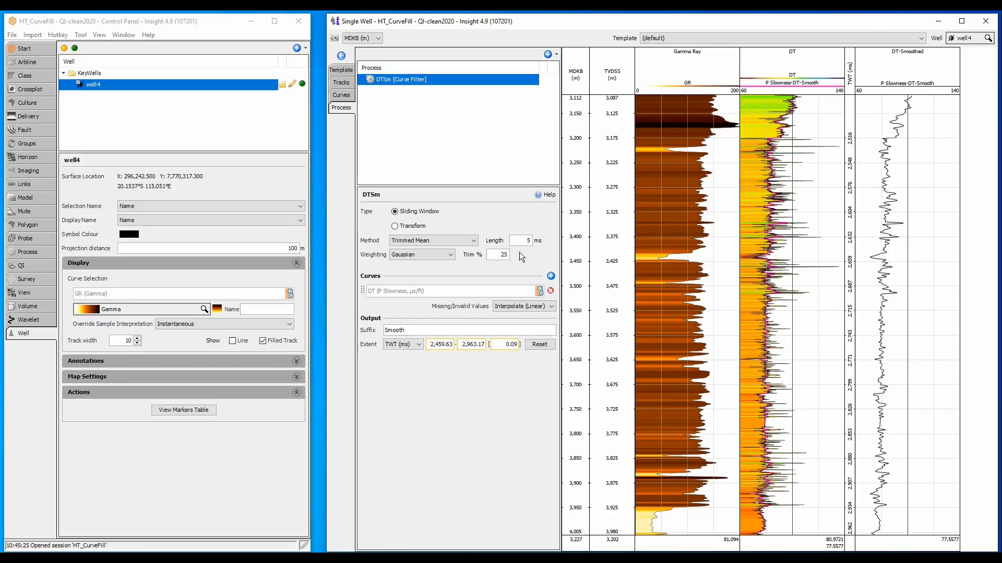
Step: Hide the DT-Smoothed track and the original DT curve within the DT track
left_click(348, 85)
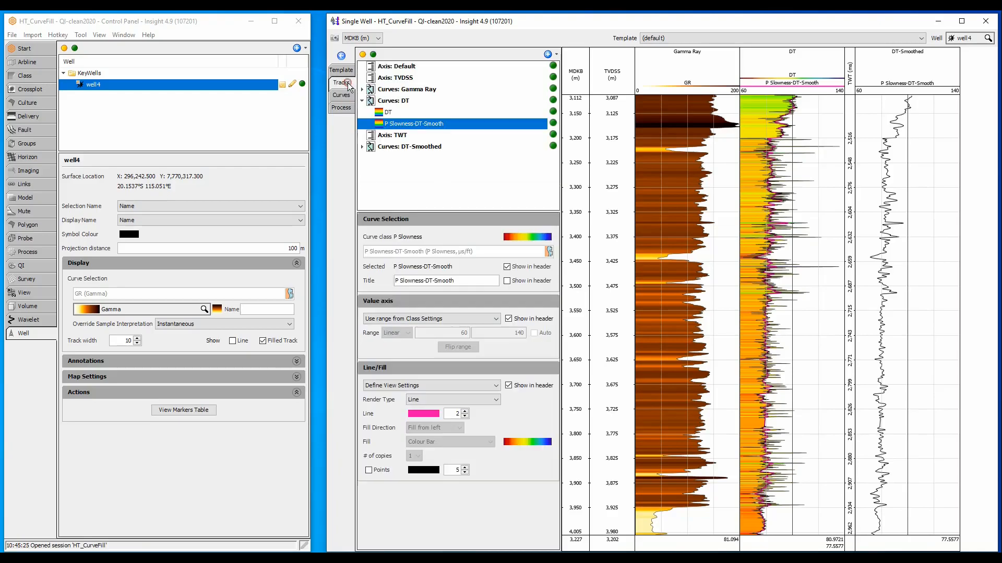
left_click(552, 147)
left_click(552, 146)
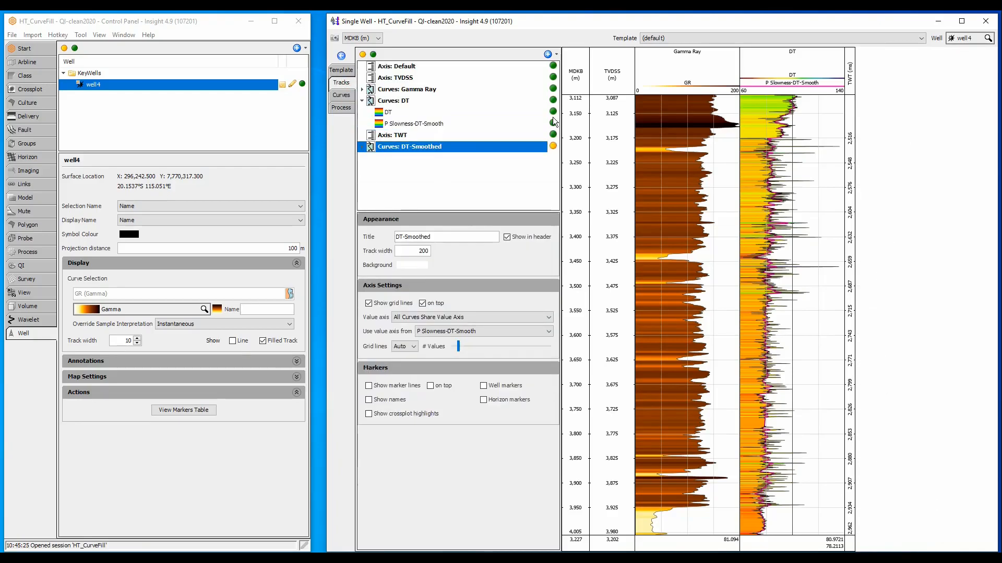
left_click(552, 112)
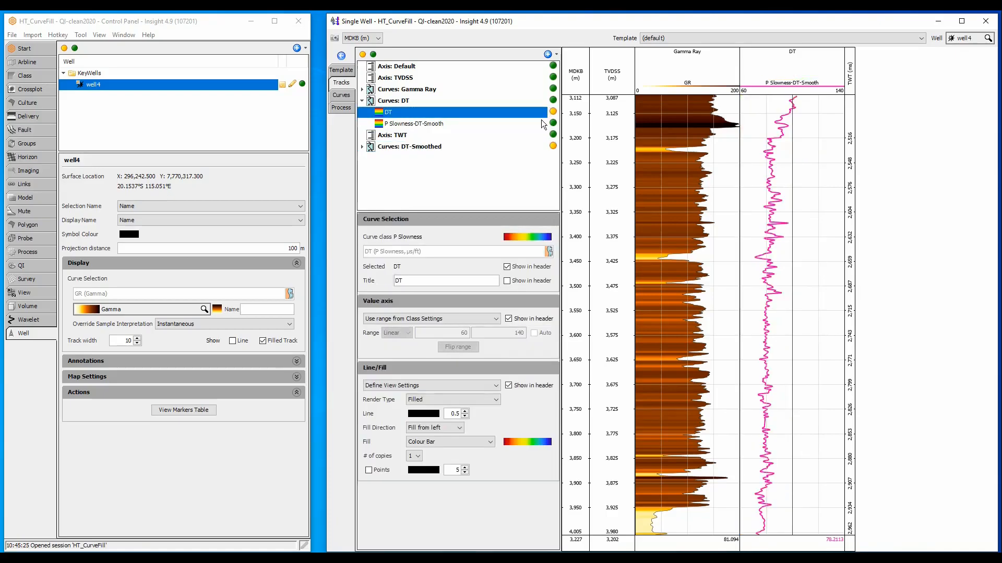
Step: Set the P Slowness-DT-Smooth curve's line in the DT track to width 0.5 and black
left_click(538, 124)
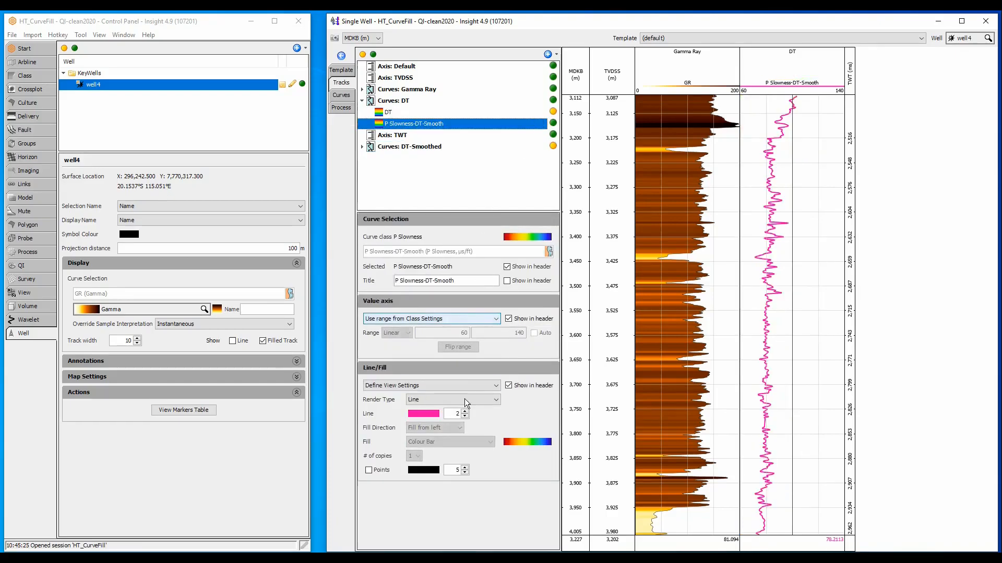
left_click(465, 416)
left_click(465, 415)
left_click(465, 415)
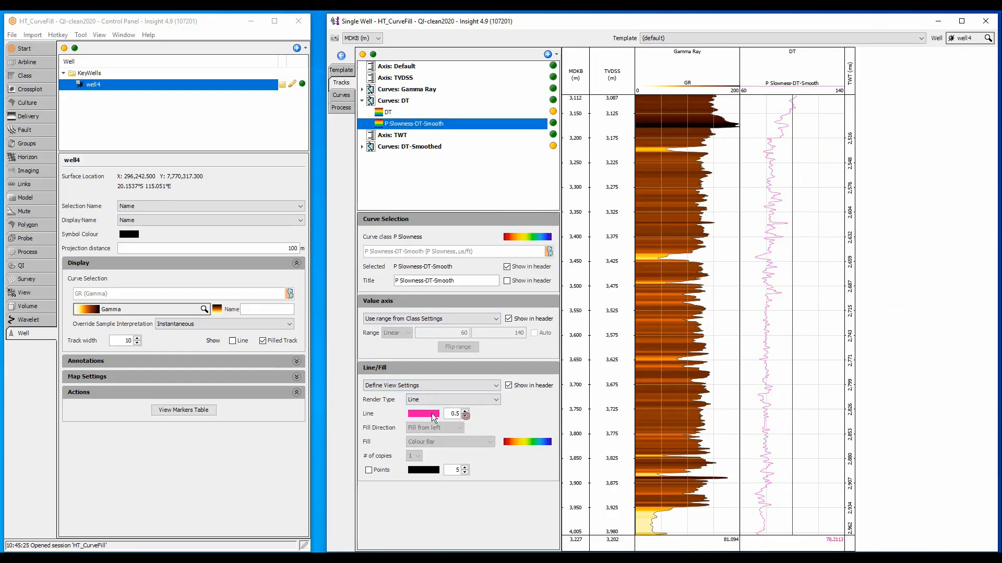
left_click(431, 414)
left_click(422, 422)
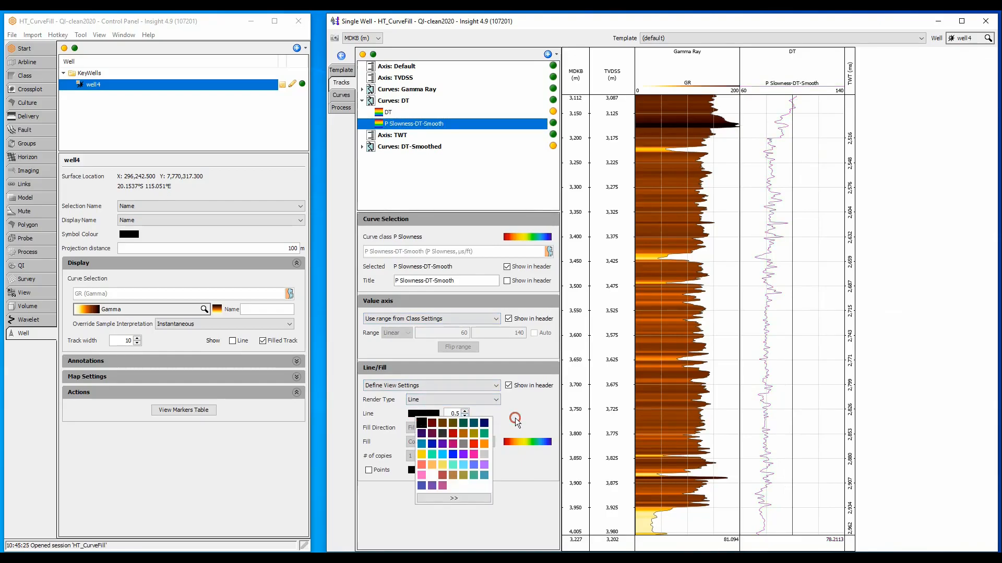
Step: Render the P Slowness-DT-Smooth curve as Filled, and show and hide the original DT curve again to compare them
left_click(486, 402)
left_click(474, 415)
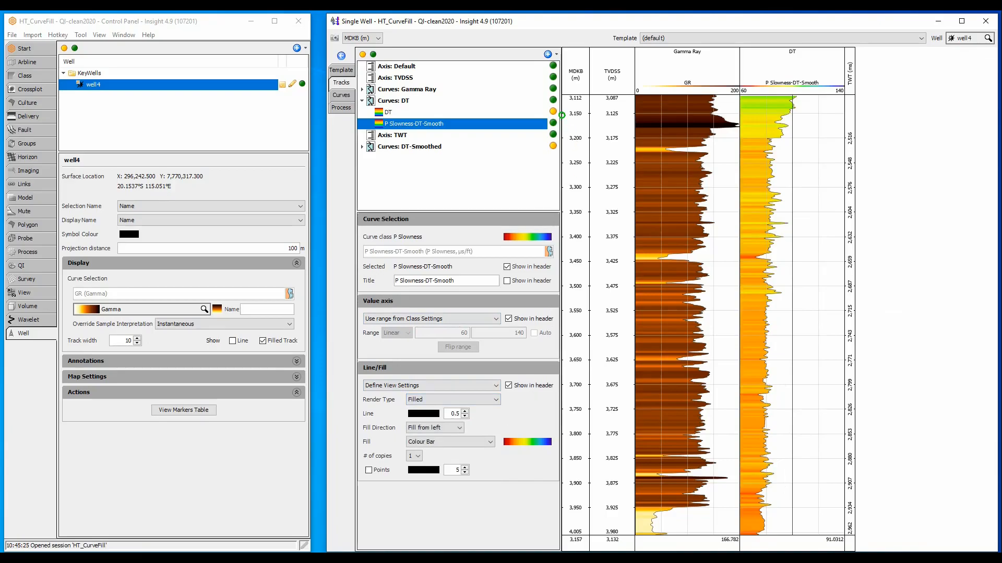
left_click(553, 112)
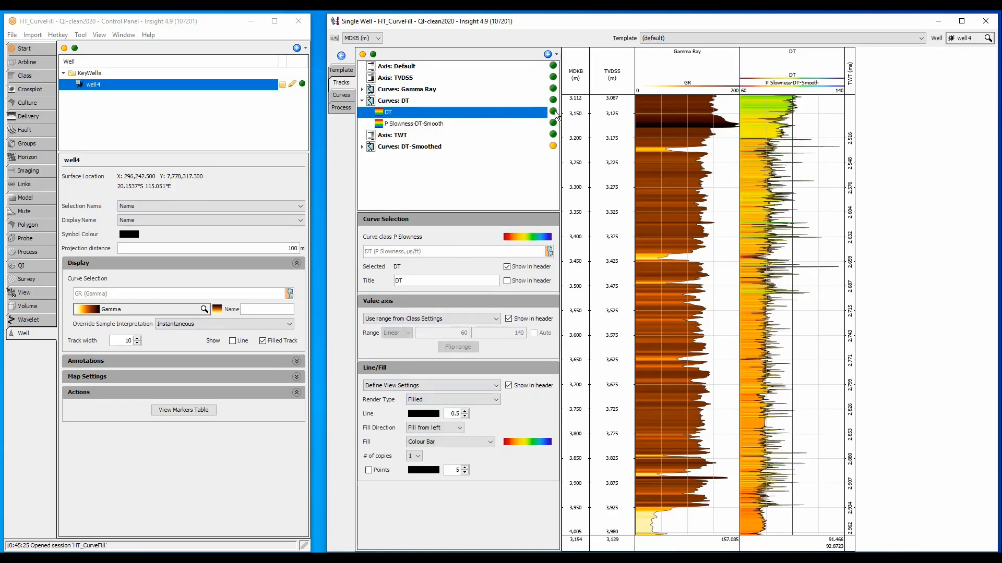
left_click(553, 112)
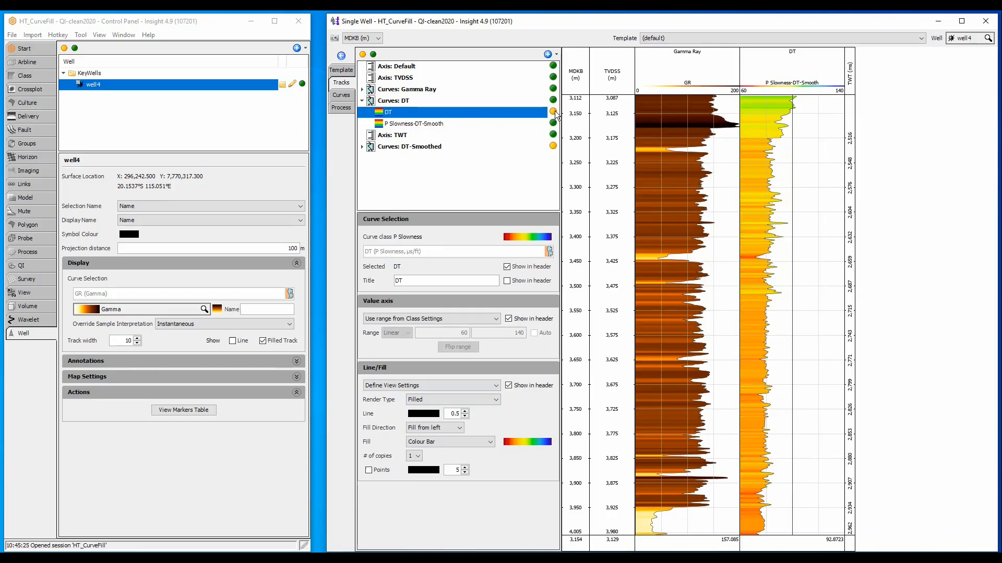